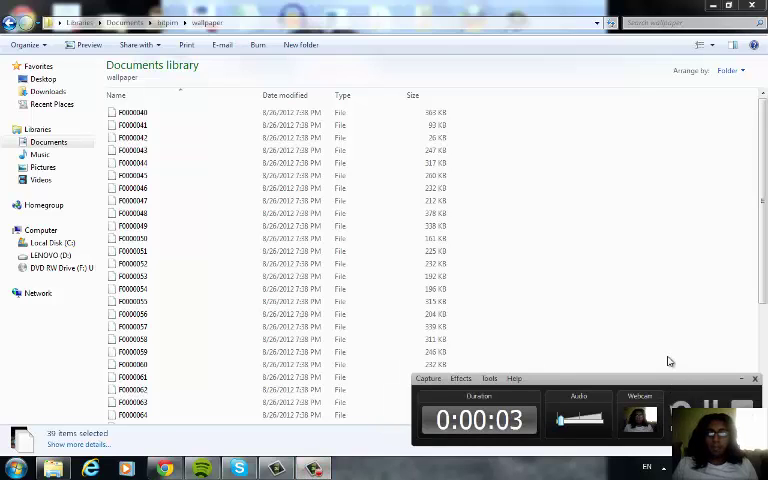
Step: Browse the top wallpaper files, F0000040 through F0000051, showing they lack extensions
click(736, 380)
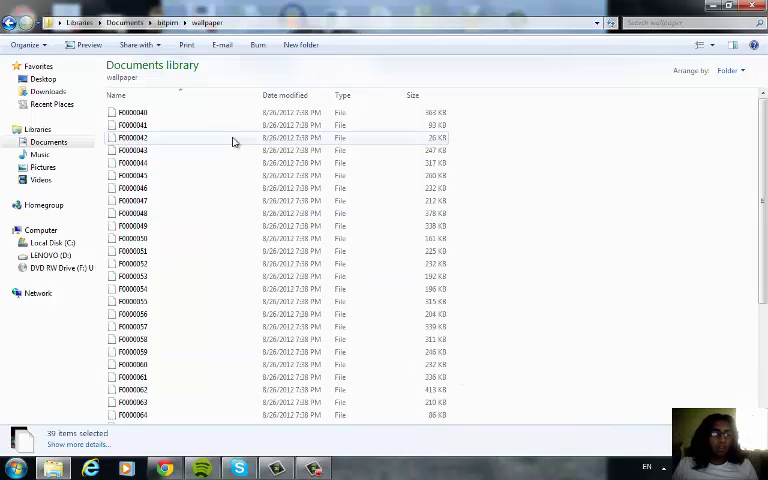
click(184, 113)
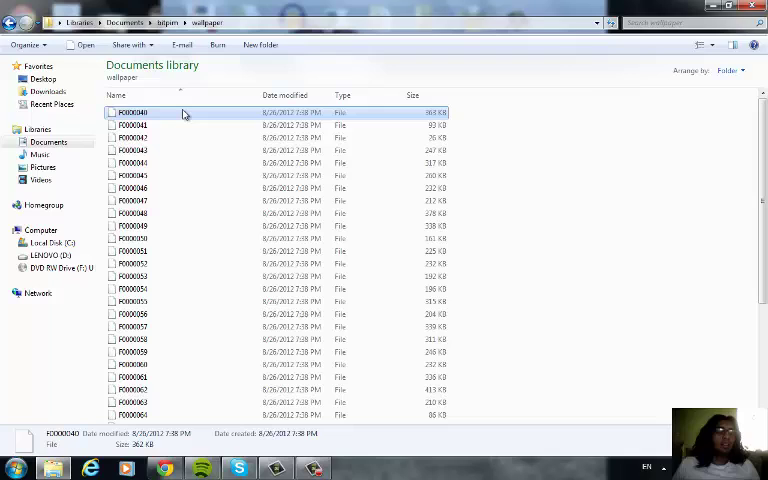
key(Down)
key(Down)
key(Down)
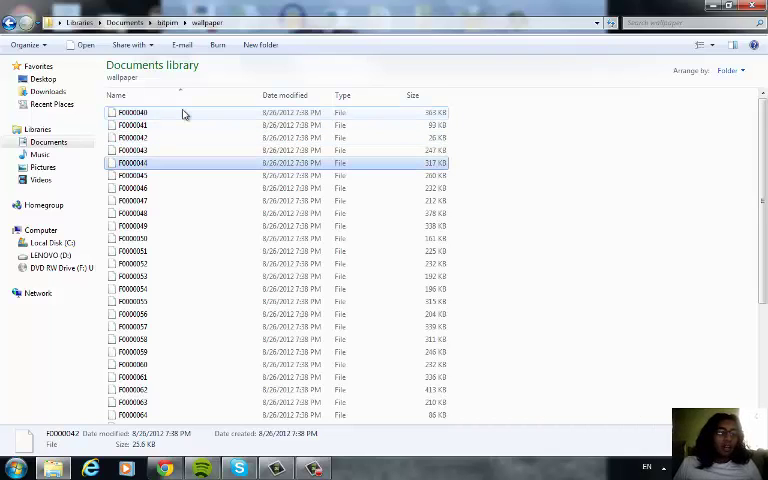
click(184, 113)
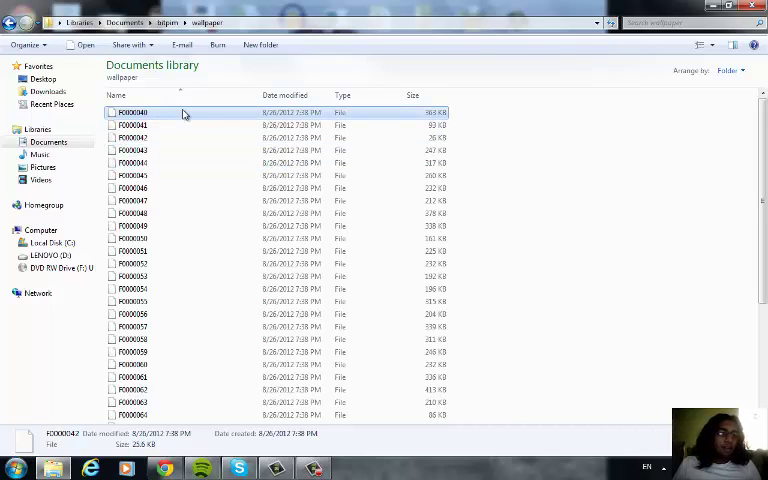
mouse_move(133, 112)
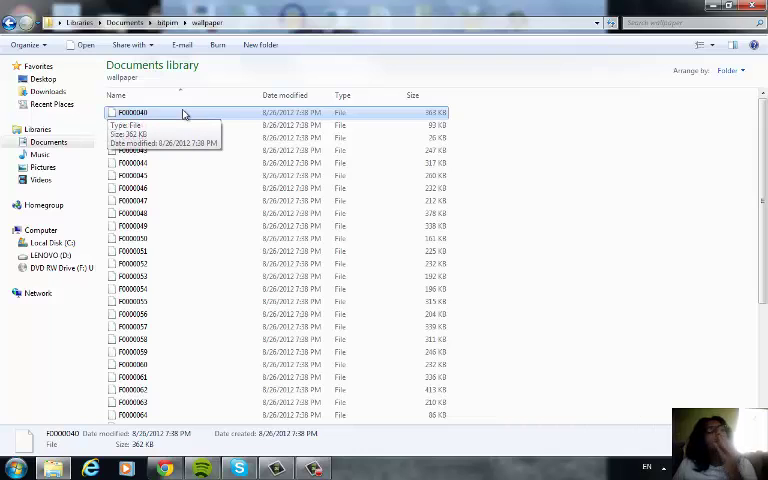
key(super)
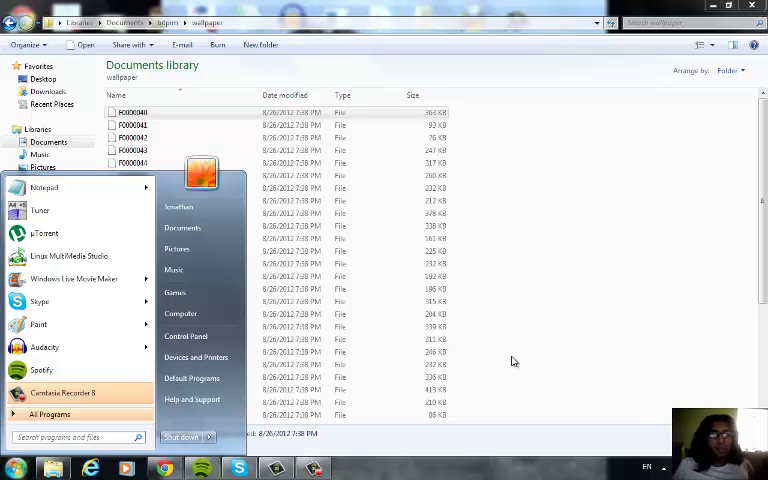
click(393, 262)
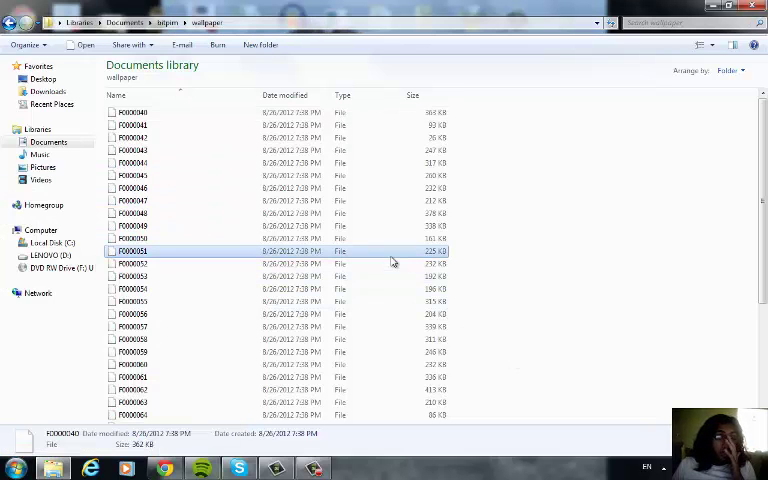
key(Down)
key(Down)
key(Down)
key(Down)
key(Down)
key(Down)
key(Down)
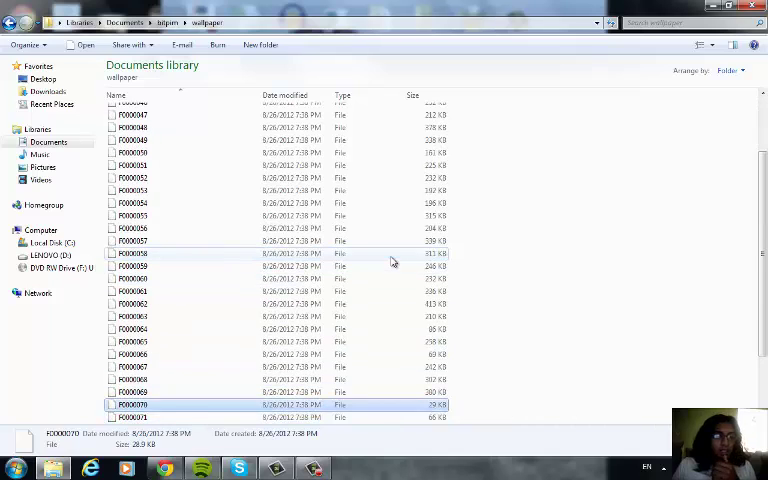
key(Down)
Step: Page through the file list to the last file, rowid, then bring up the Start menu
key(Home)
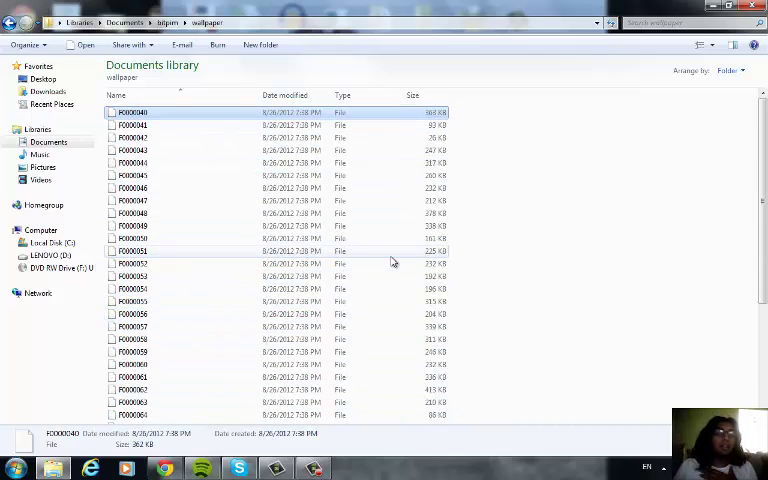
key(Page_Down)
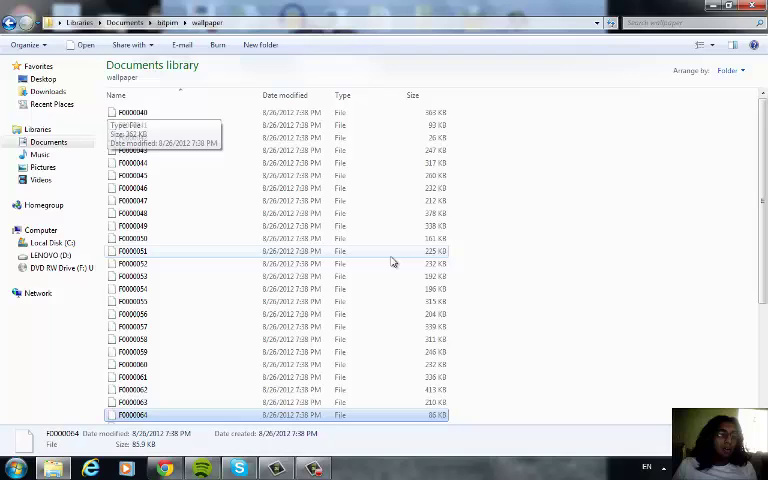
key(Page_Down)
key(Page_Up)
key(Page_Up)
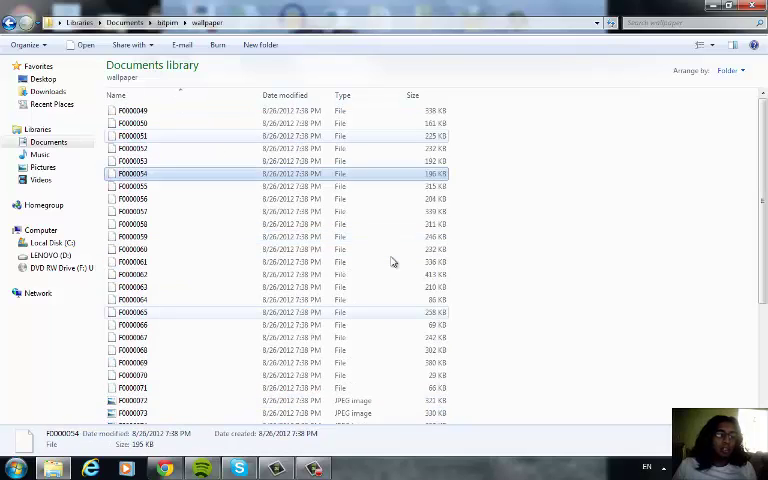
key(Page_Up)
key(Down)
key(Page_Down)
key(Page_Down)
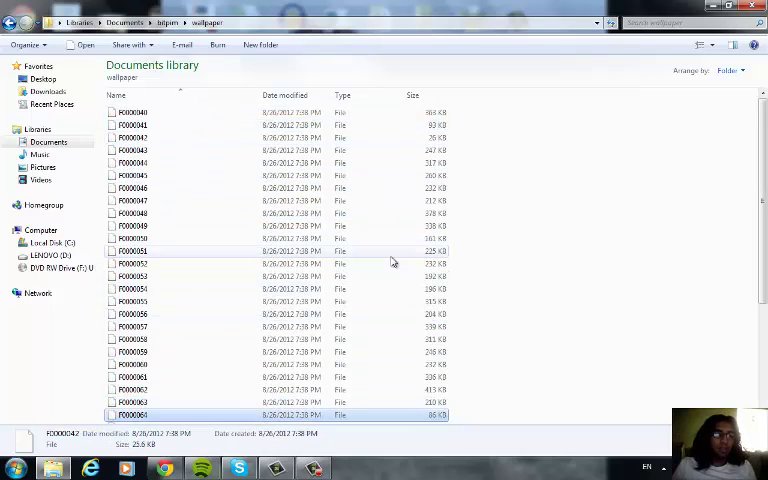
key(End)
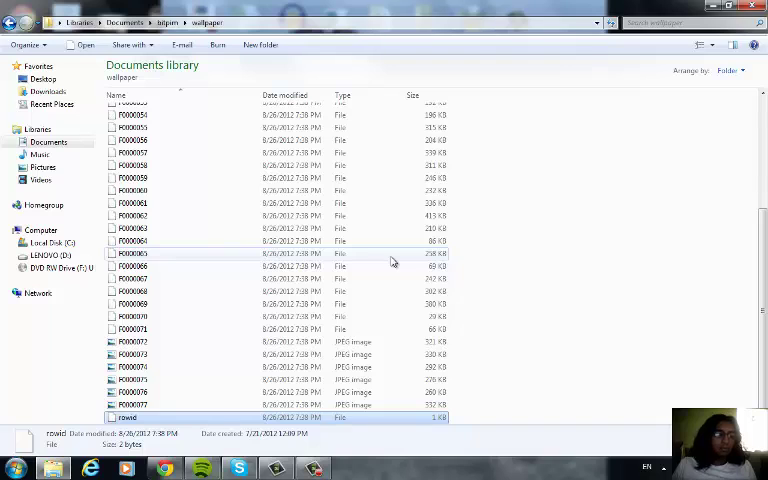
key(super)
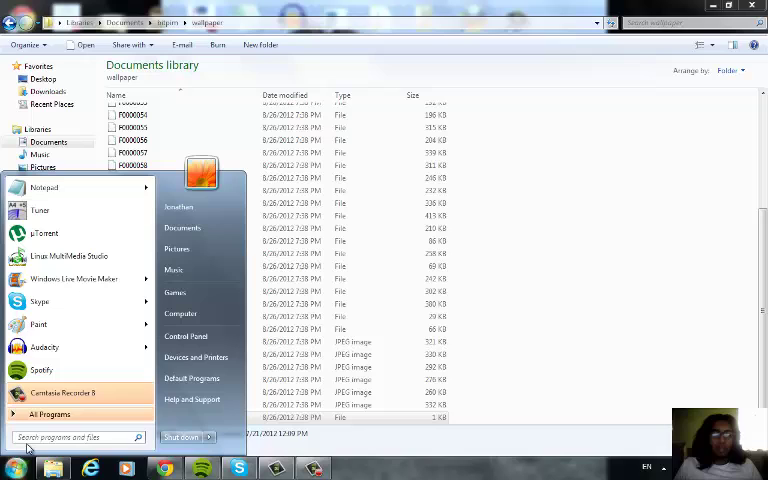
text(cmd)
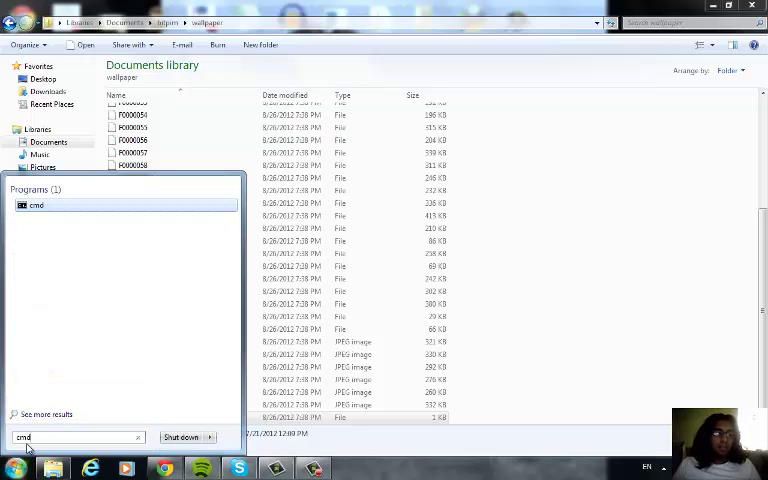
Step: Launch Command Prompt from the Start search and return to the wallpaper folder window
key(Return)
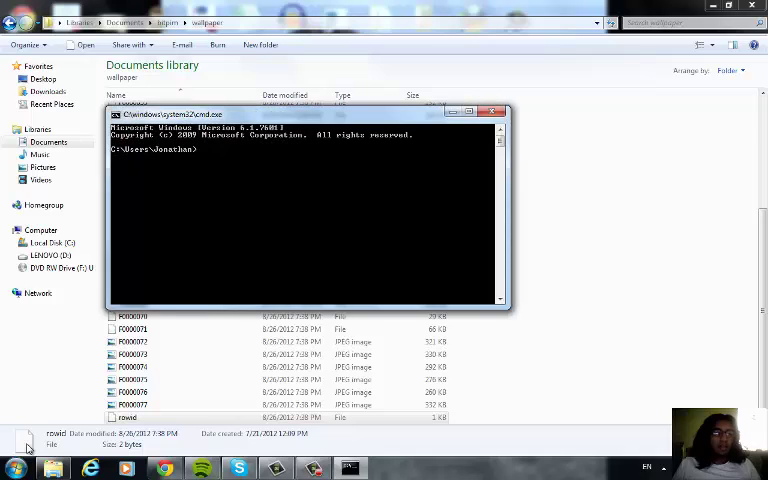
click(600, 250)
scroll(456, 200, up, 4)
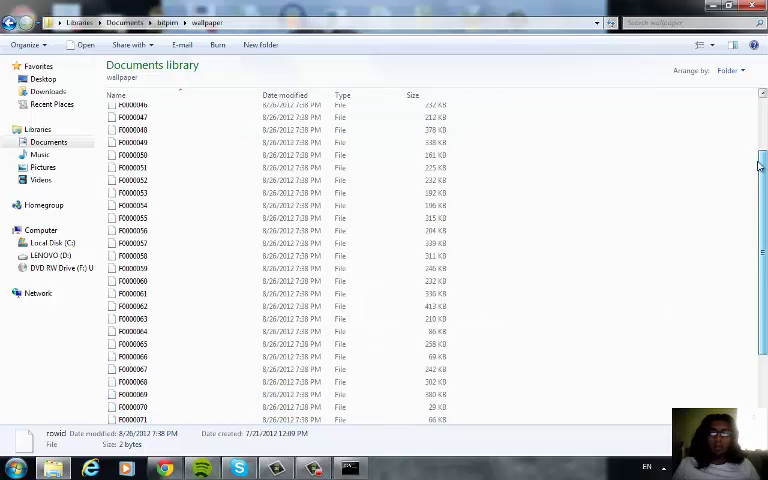
Step: Cut the wallpaper folder path from Explorer's address bar and move Command Prompt aside
click(380, 24)
right_click(381, 22)
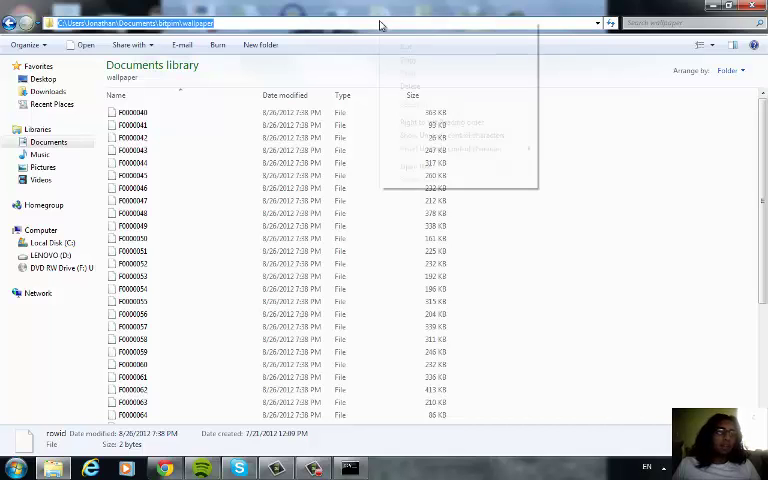
click(411, 48)
click(348, 468)
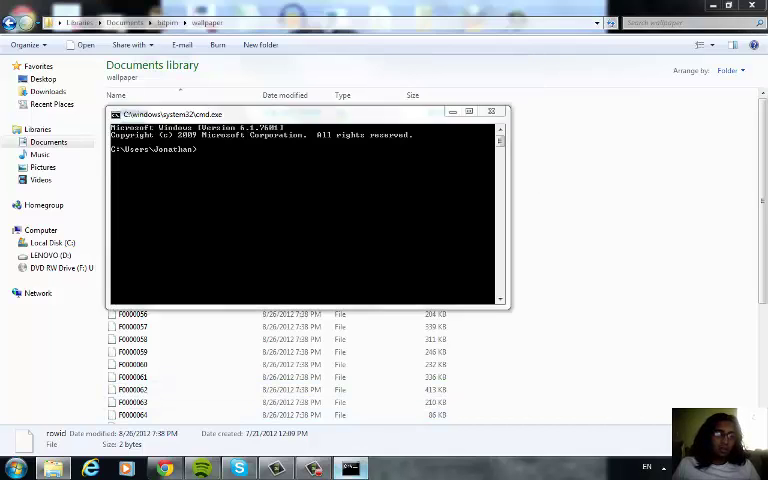
drag(399, 113, 582, 133)
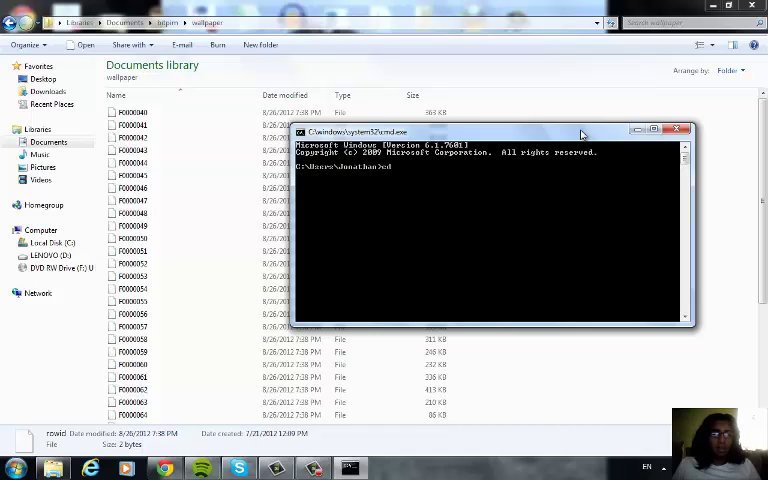
Step: Paste the path after cd to enter the wallpaper folder, then try 'ls' and 'list'
right_click(470, 200)
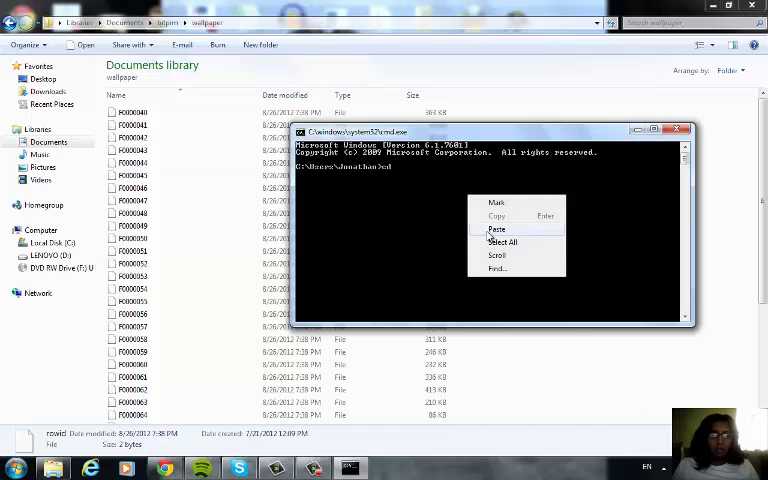
click(496, 229)
key(Return)
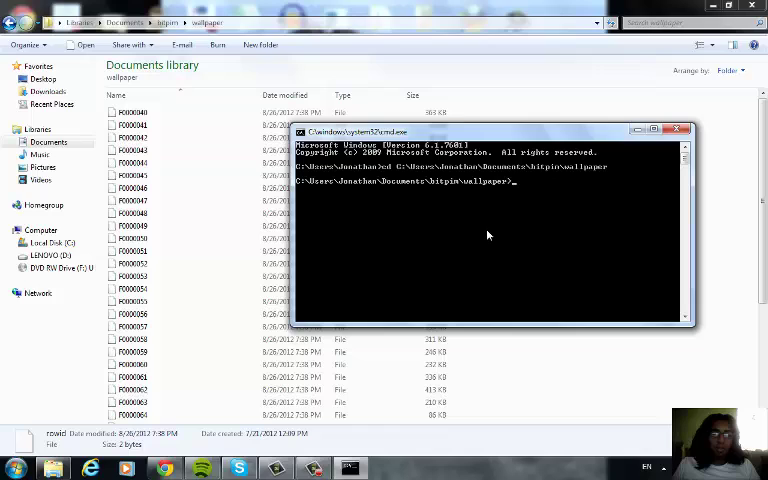
text(ls)
key(Return)
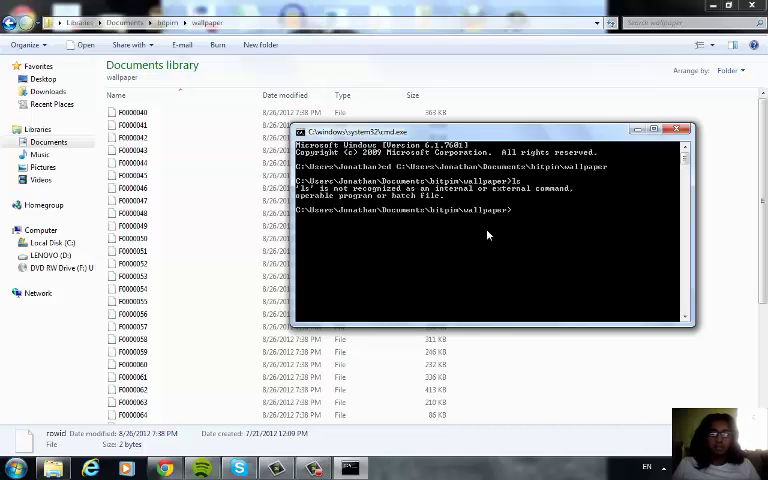
text(lst)
key(Return)
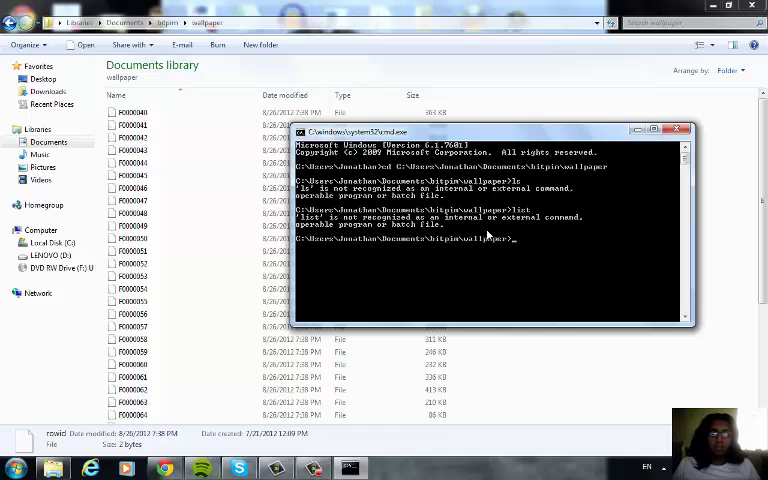
Step: Run a bare 'rename', which gives a syntax error, then type 'rename * *.jpg'
click(313, 468)
text(re)
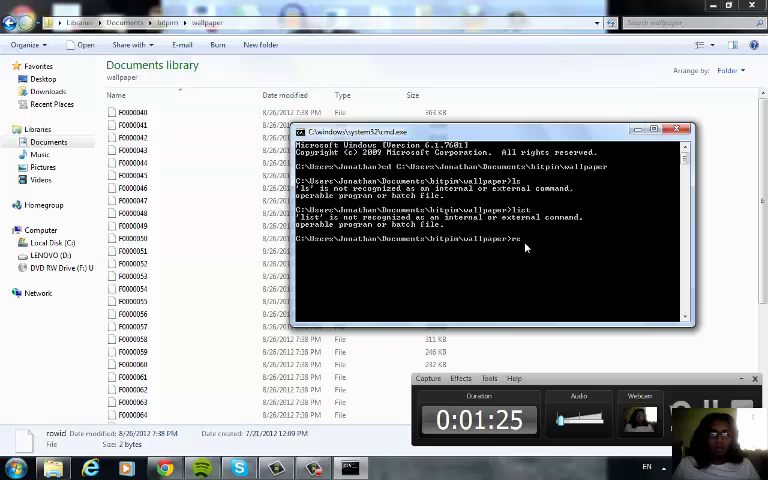
text(name)
key(Return)
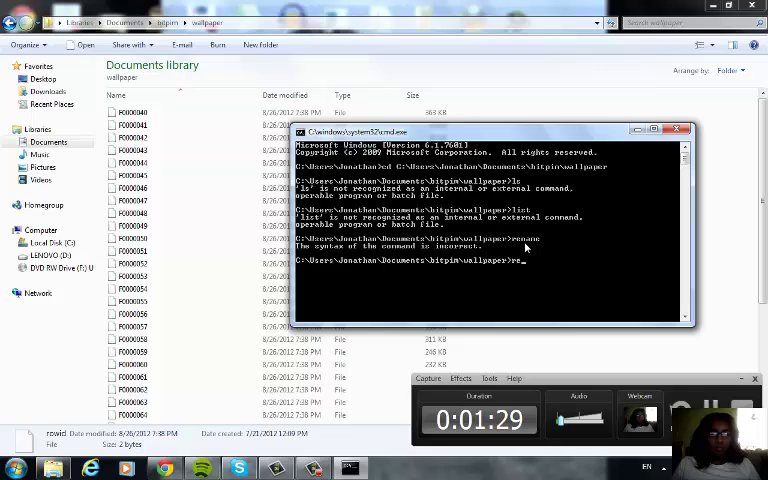
text(renan)
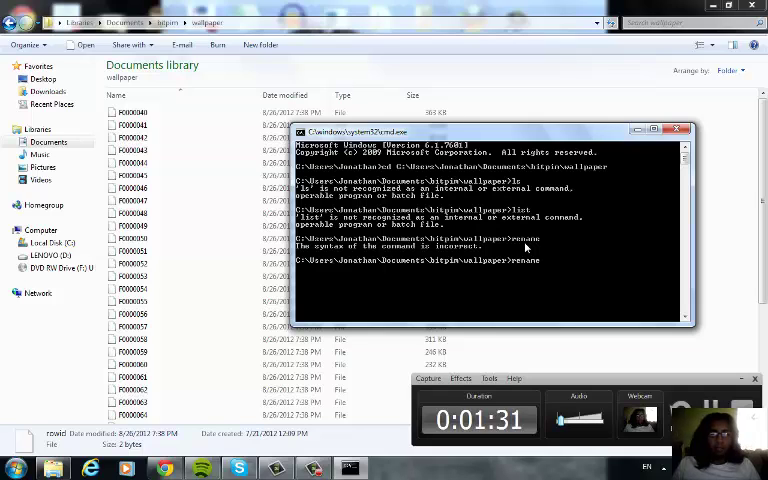
text( *)
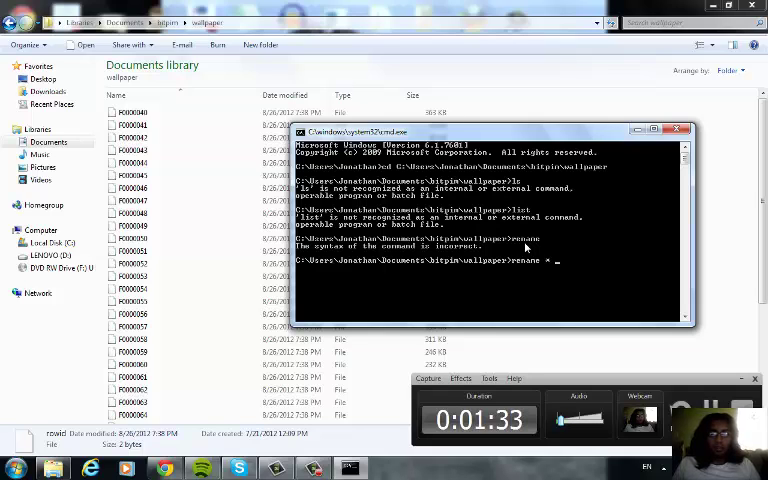
text( *)
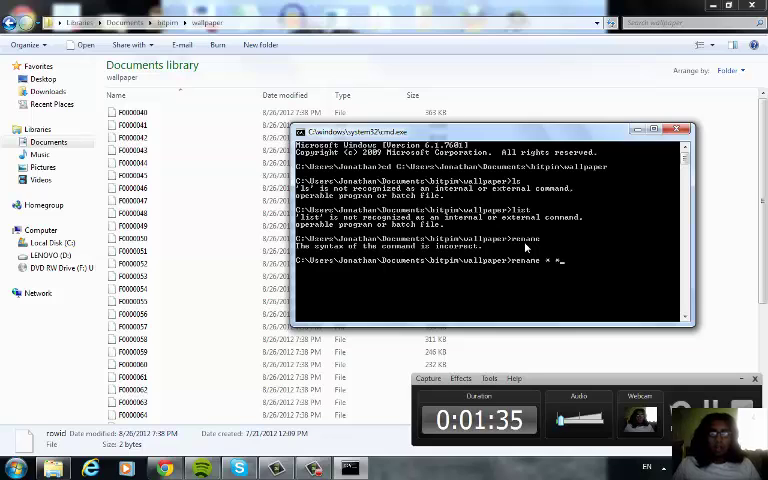
text(.j)
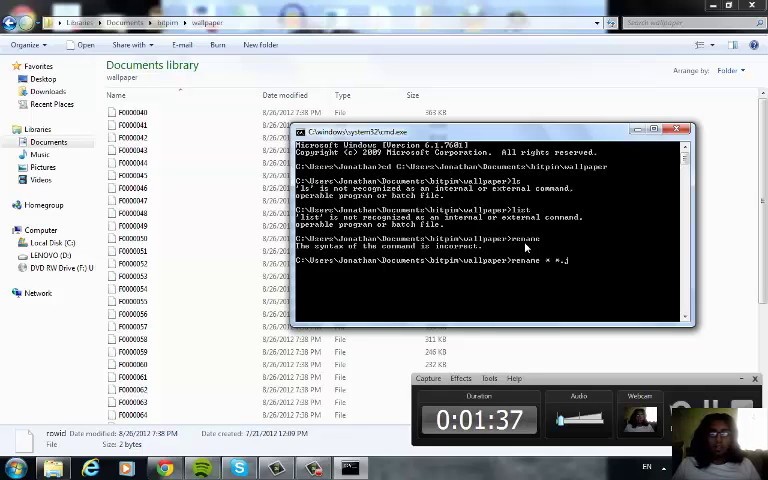
text(pg)
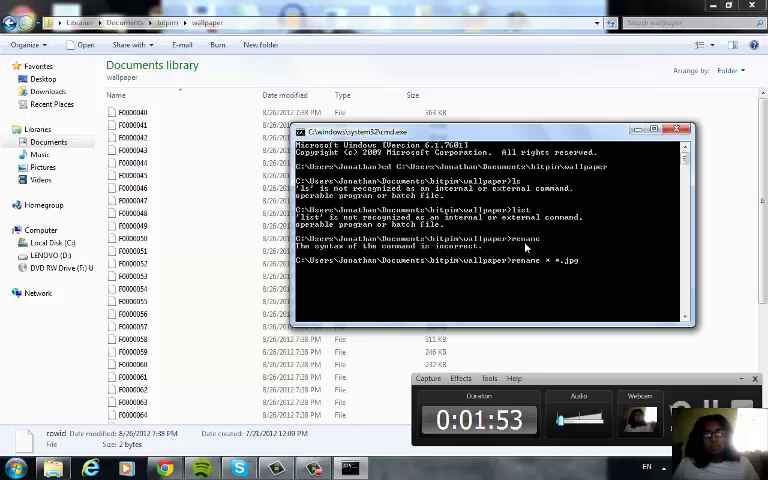
key(Left)
key(Left)
key(Left)
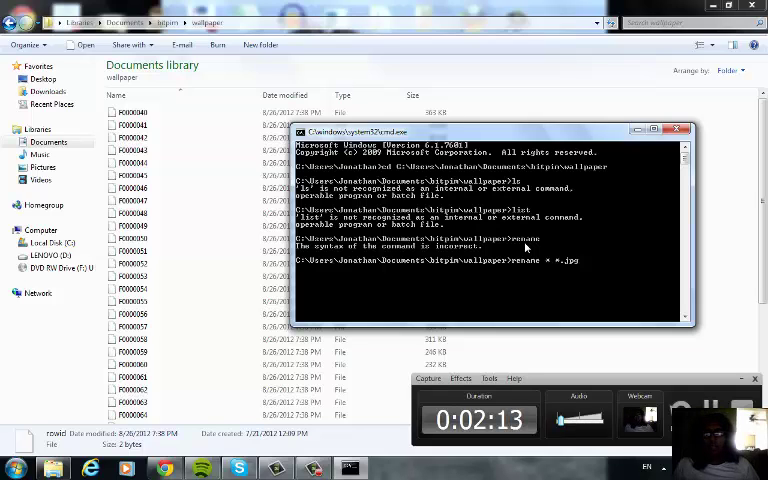
Step: Run 'rename * *.jpg', then confirm in Explorer that F0000046 shows as a JPEG image
key(Return)
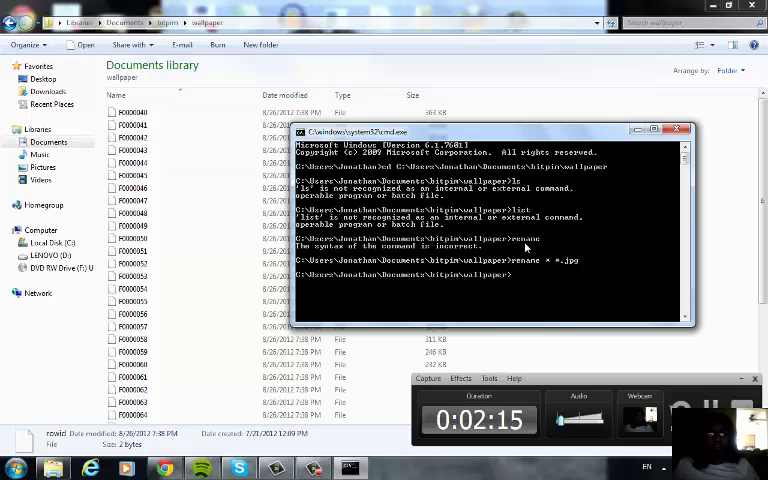
click(568, 355)
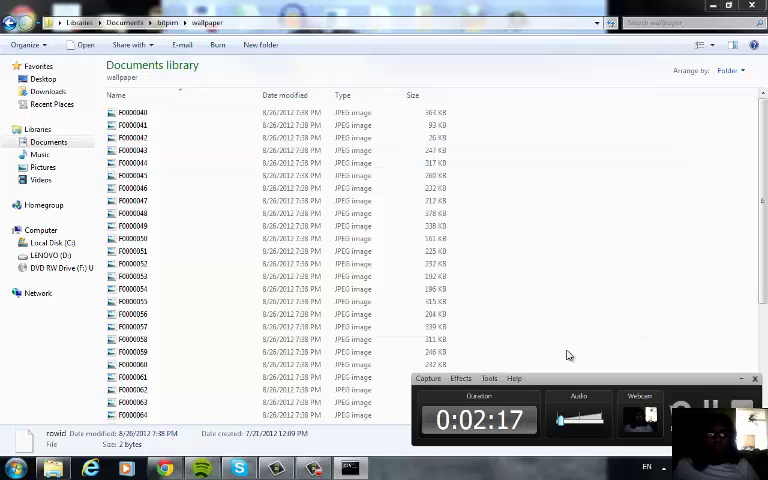
click(520, 270)
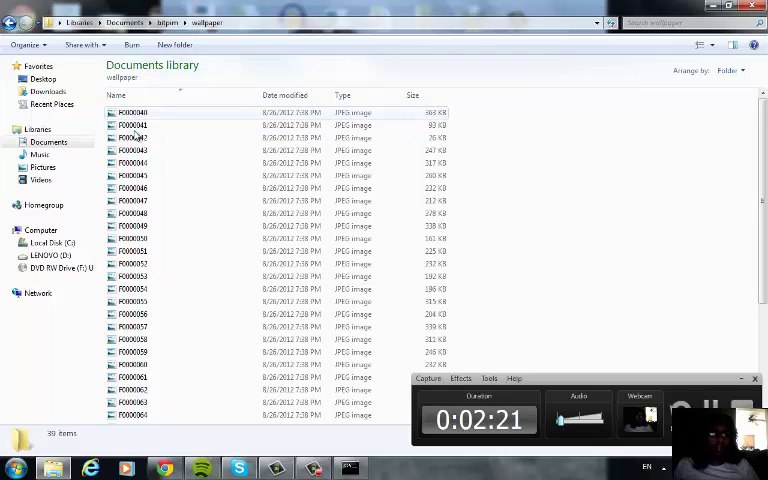
click(135, 188)
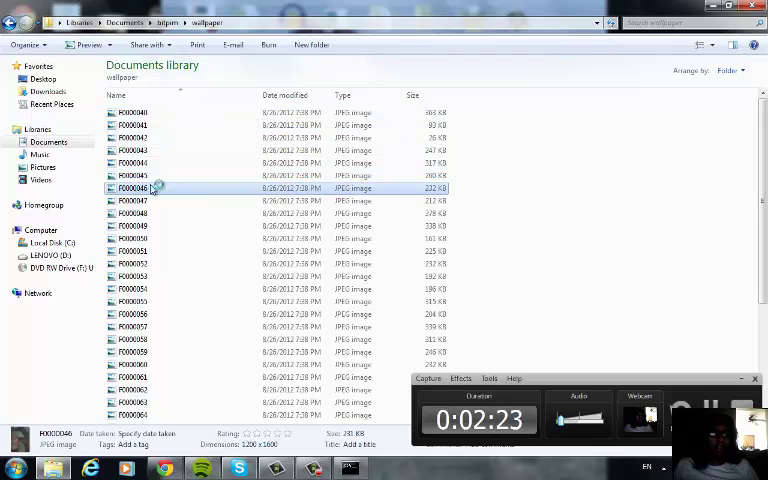
key(Escape)
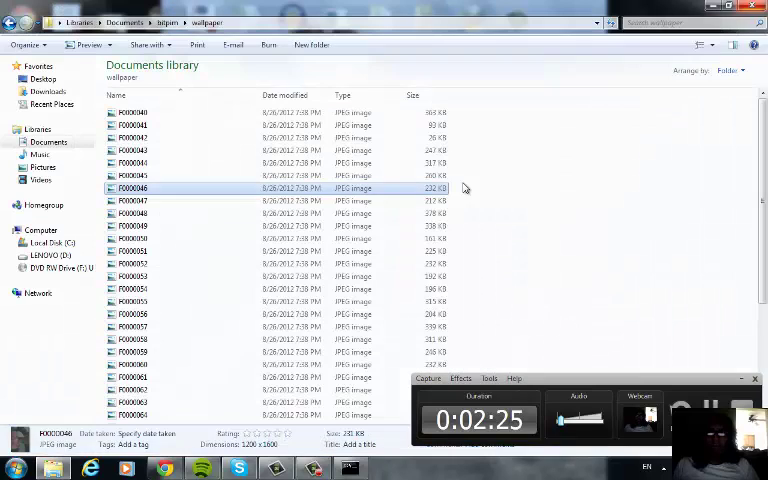
click(519, 214)
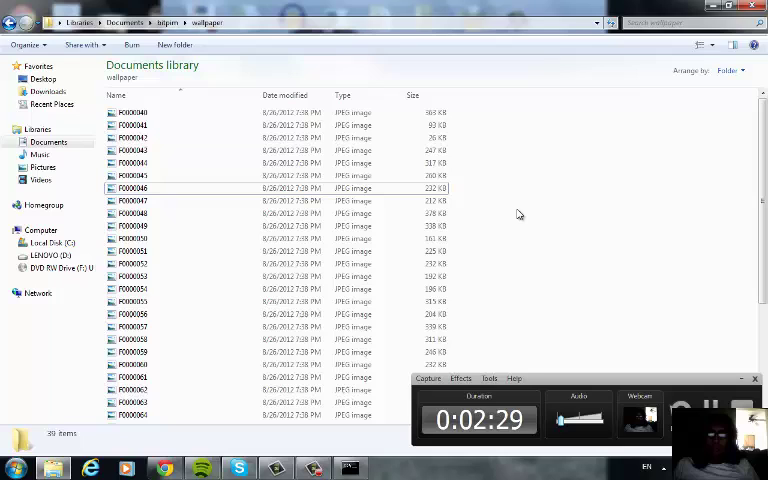
Step: Return to Command Prompt and recall the previous 'rename * *.jpg' command
click(349, 468)
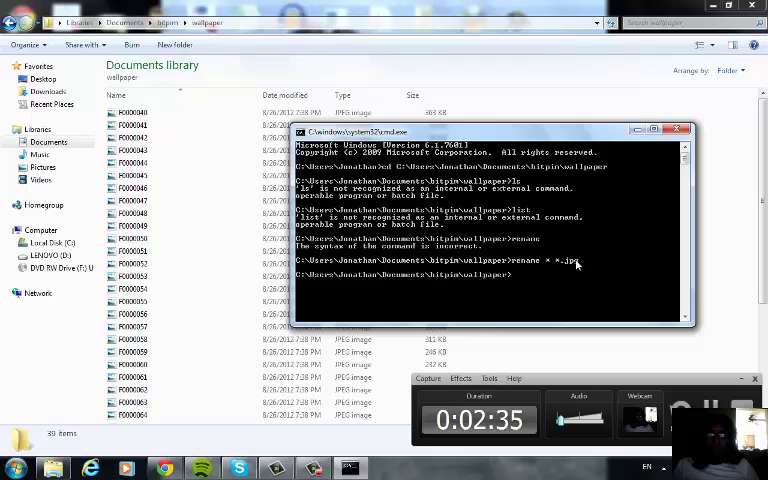
key(Up)
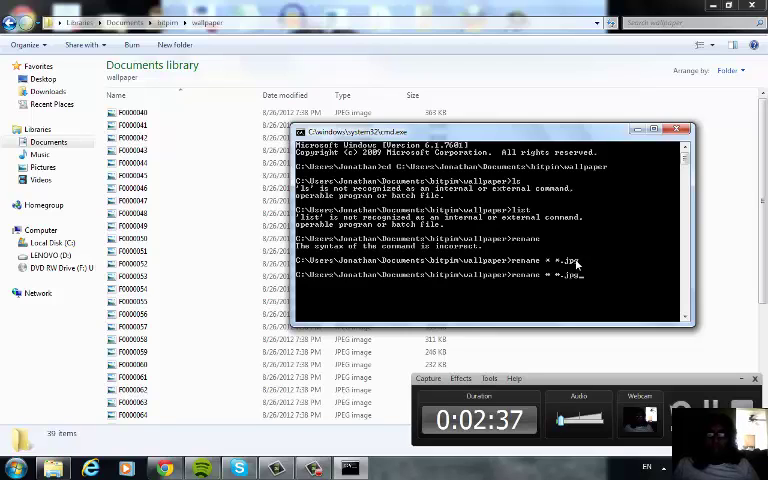